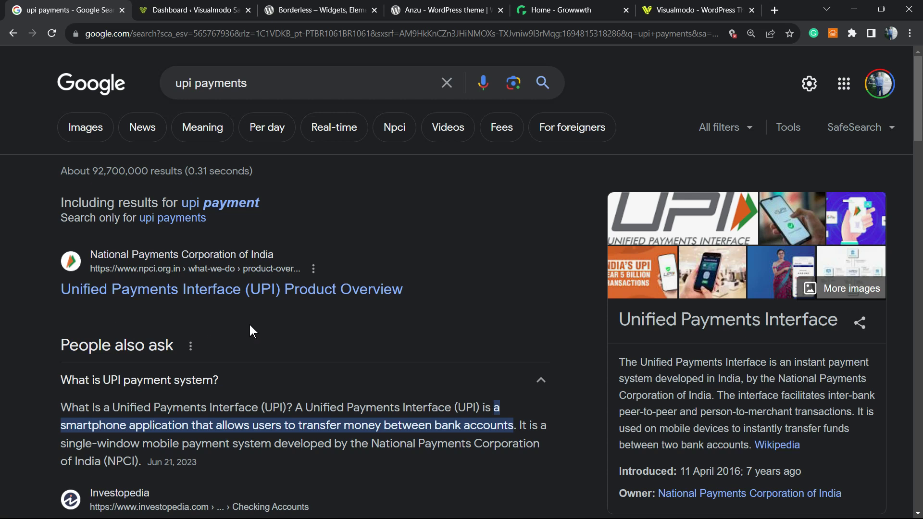
Scroll the Google 'upi payments' results, then switch to the 'Dashboard ‹ Visualmodo' tab.
scroll(251, 331, "down", 3)
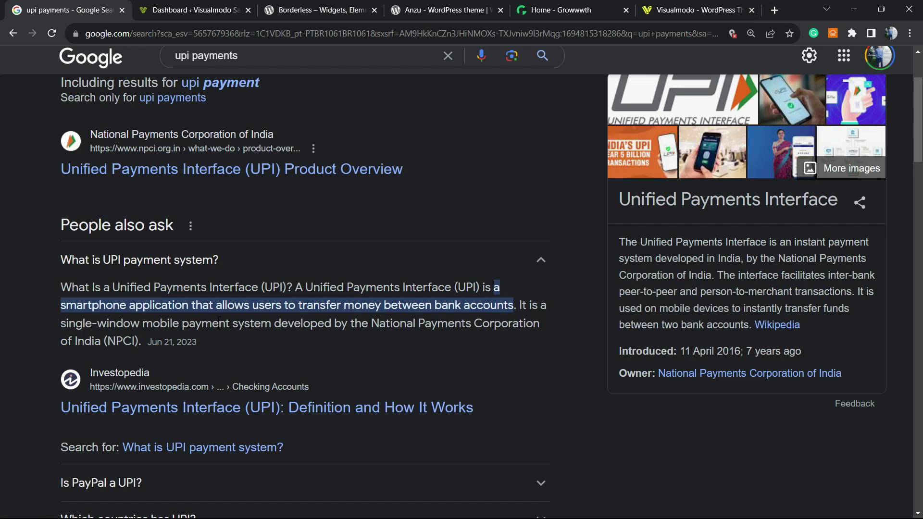
scroll(279, 310, "up", 3)
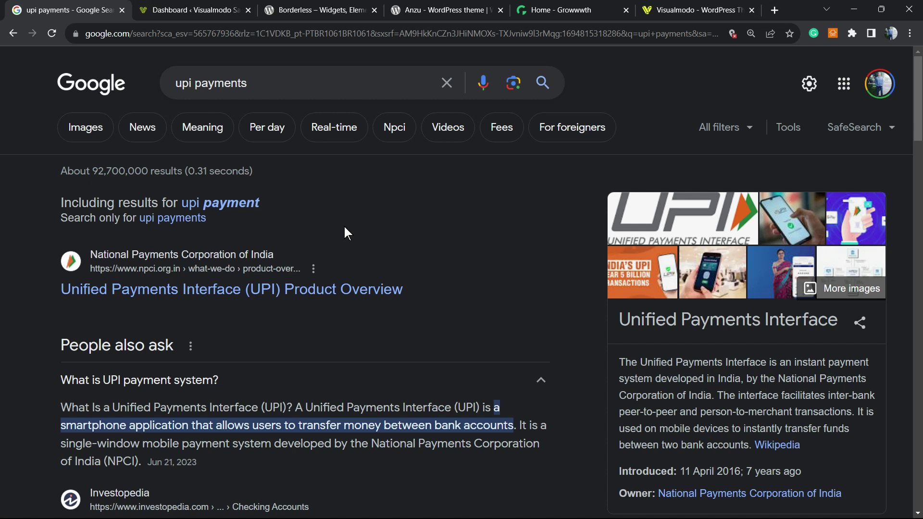
left_click(195, 10)
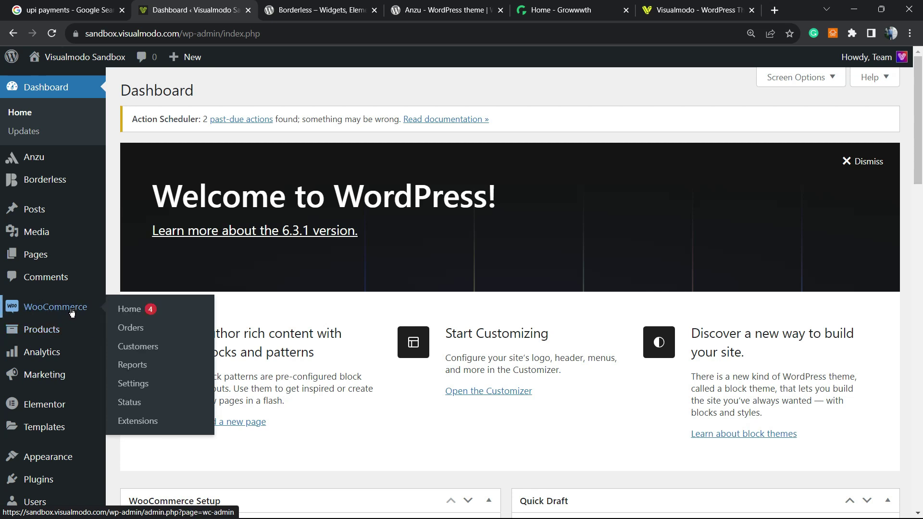
Go to Plugins > Add New from the admin sidebar.
mouse_move(55, 307)
scroll(58, 371, "down", 2)
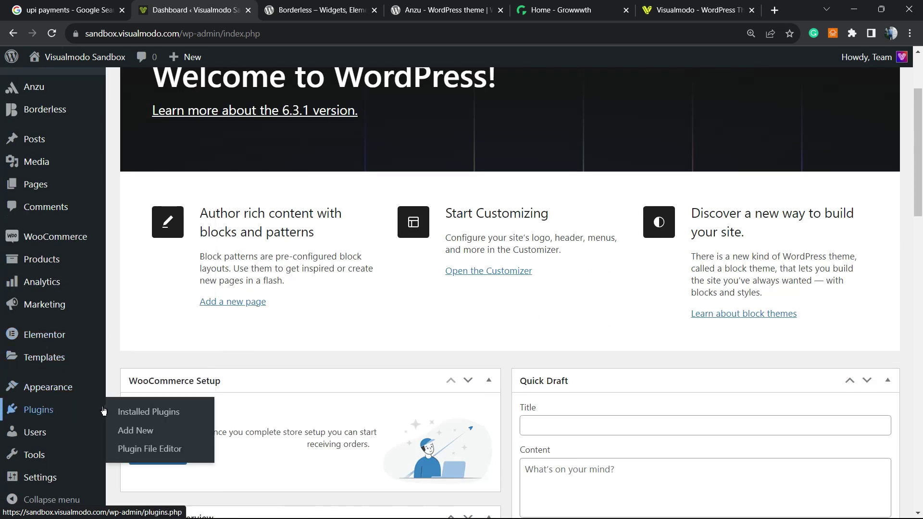
left_click(157, 436)
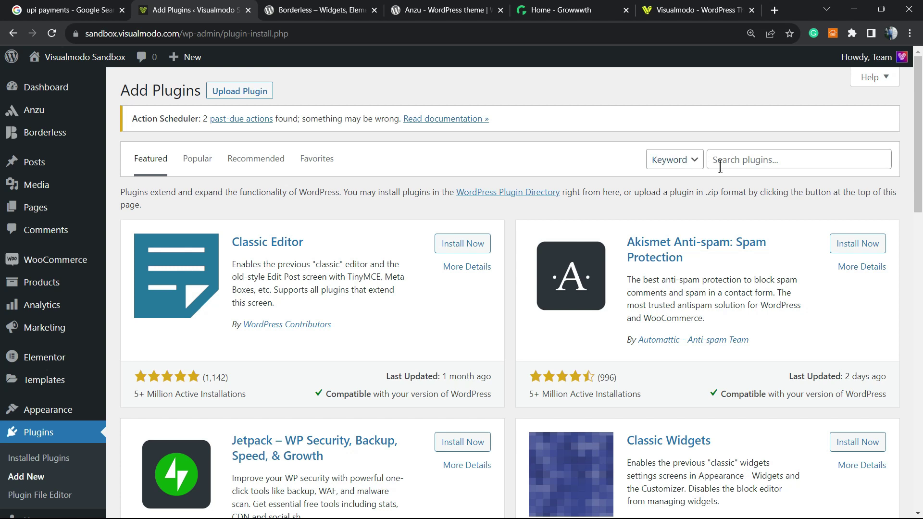
Search for 'UPI QR Code Payment Gateway' and activate the WooCommerce plugin by Sayan Datta.
left_click(775, 160)
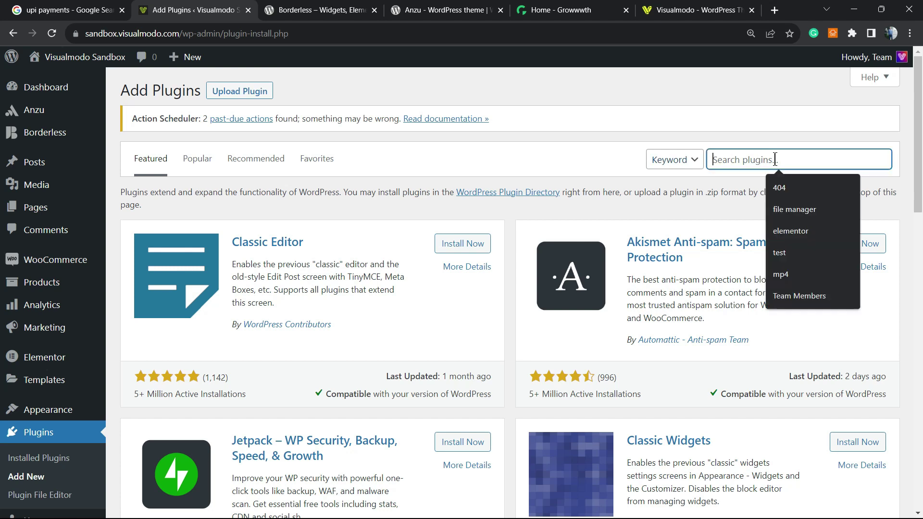
type("UPI QR Code Payment Gateway")
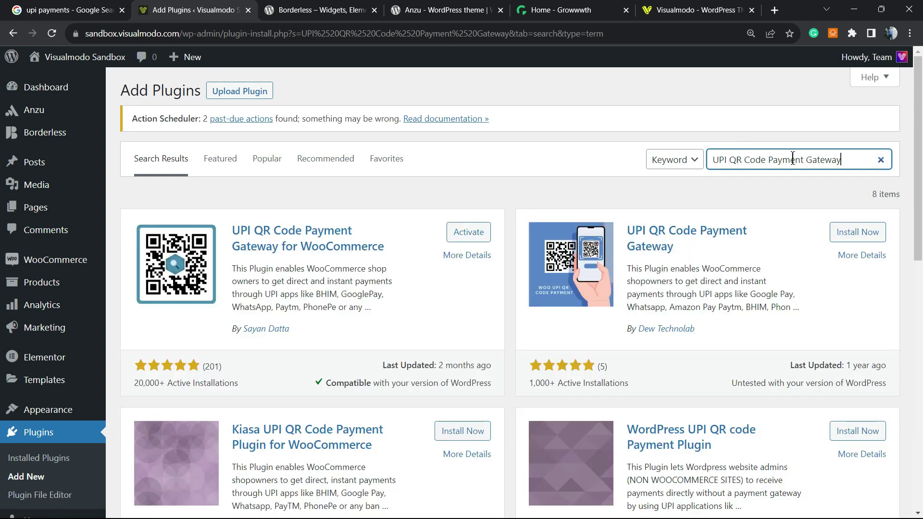
left_click(465, 232)
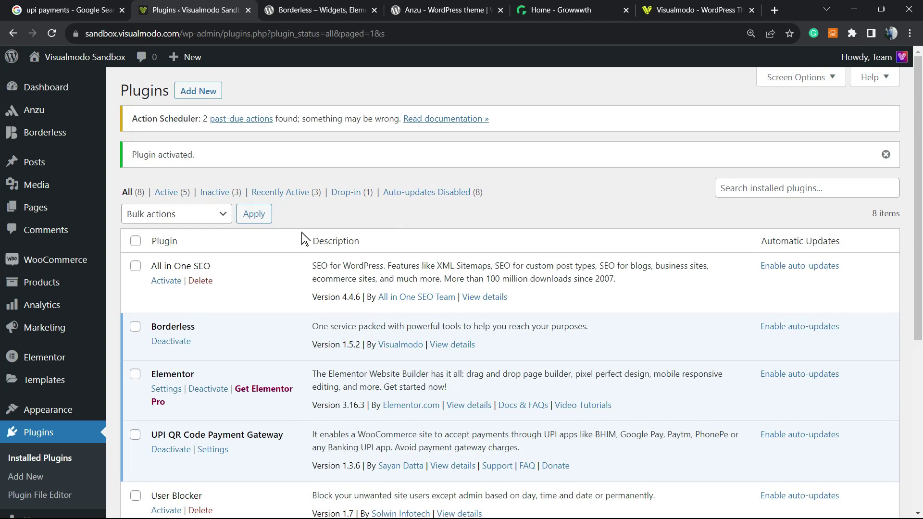
Go to WooCommerce > Settings from the admin sidebar.
scroll(250, 254, "down", 2)
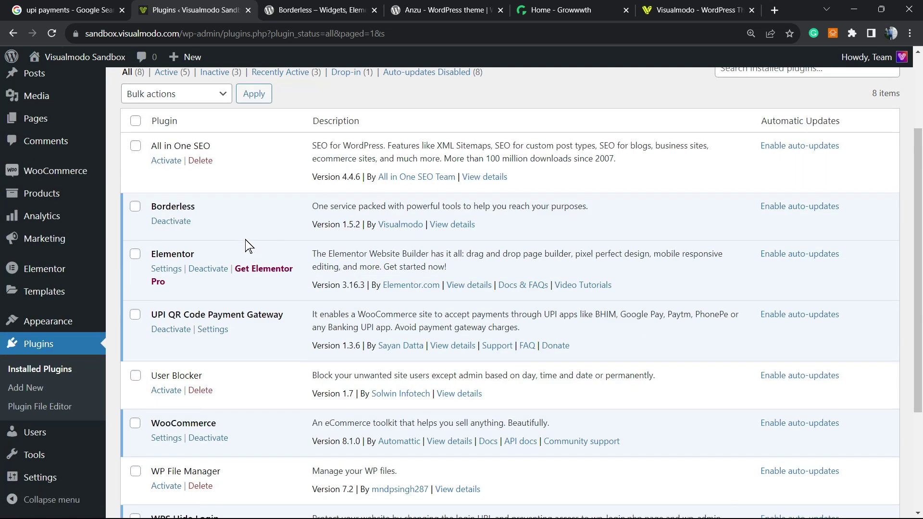
scroll(283, 263, "down", 2)
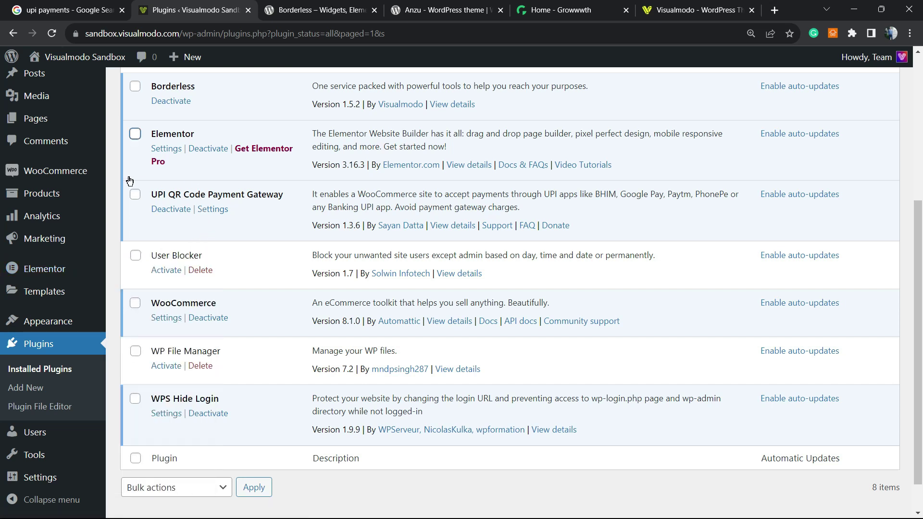
mouse_move(55, 171)
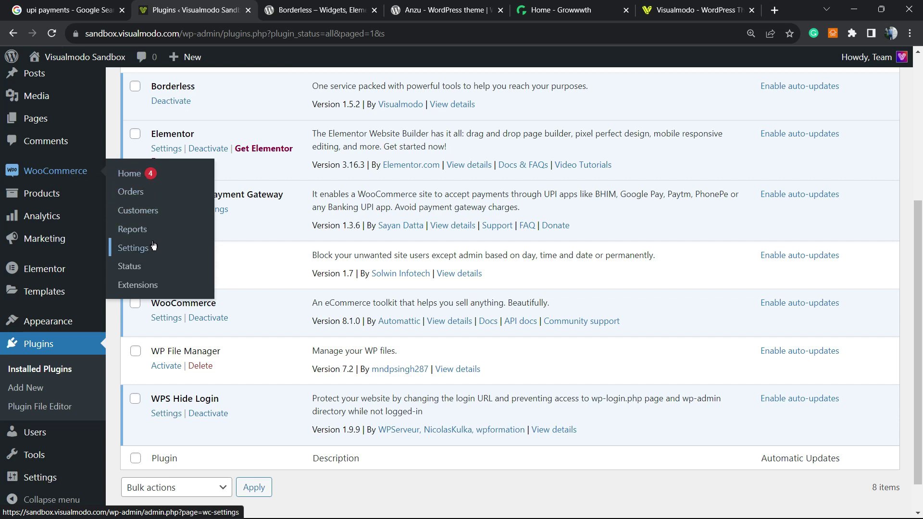
left_click(142, 254)
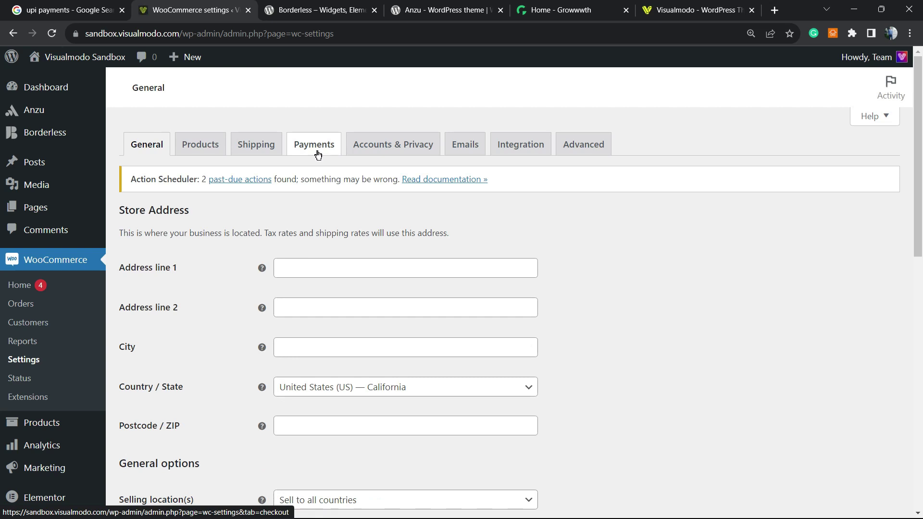
On the Payments tab, toggle UPI QR Code off and back on so it stays enabled.
left_click(316, 169)
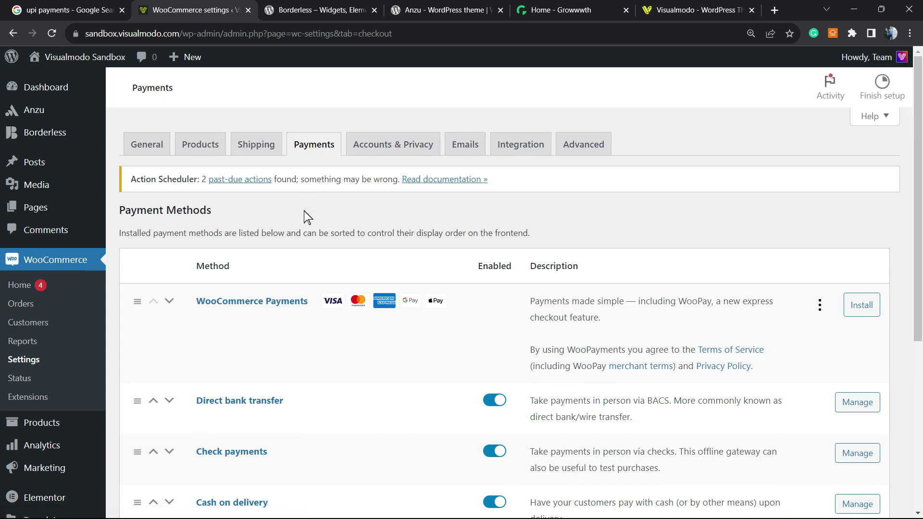
scroll(304, 220, "down", 2)
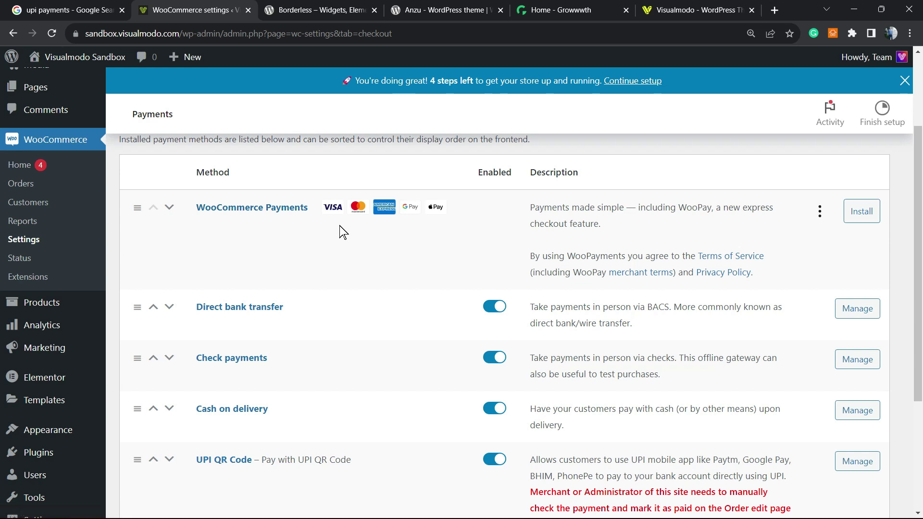
scroll(304, 249, "down", 3)
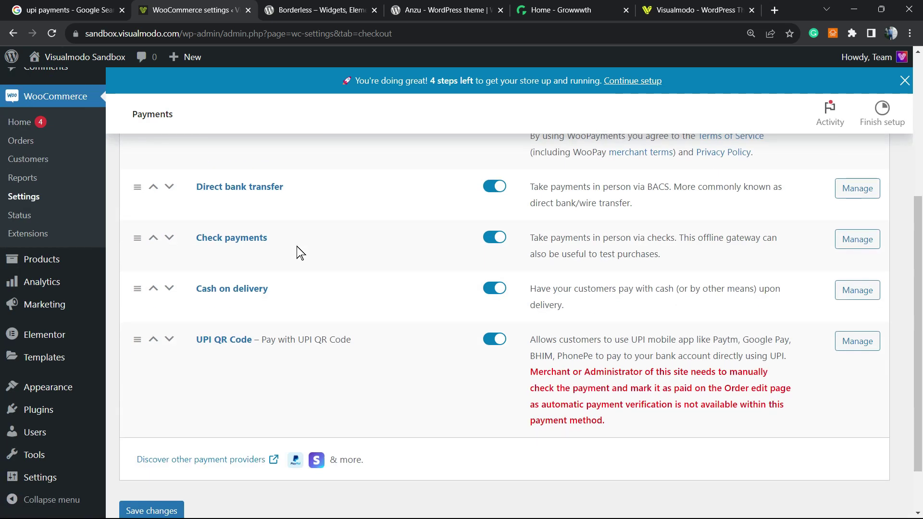
triple_click(295, 342)
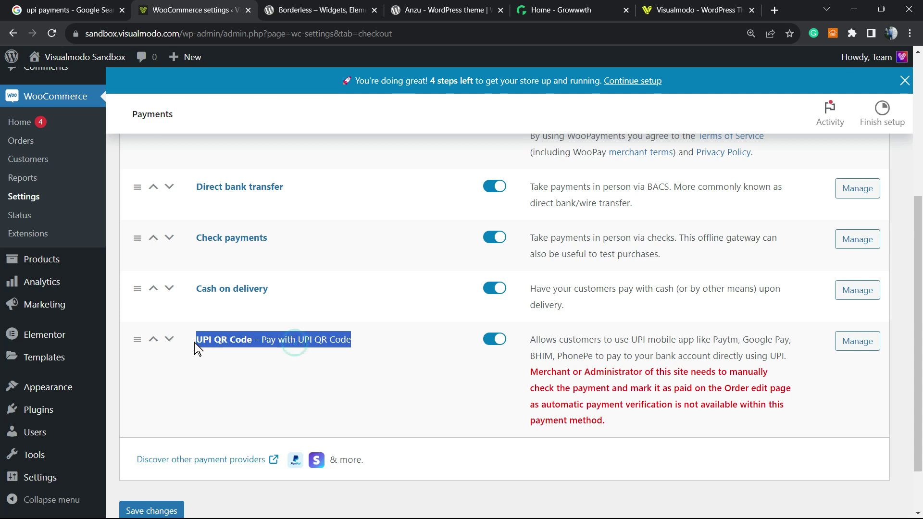
left_click(494, 340)
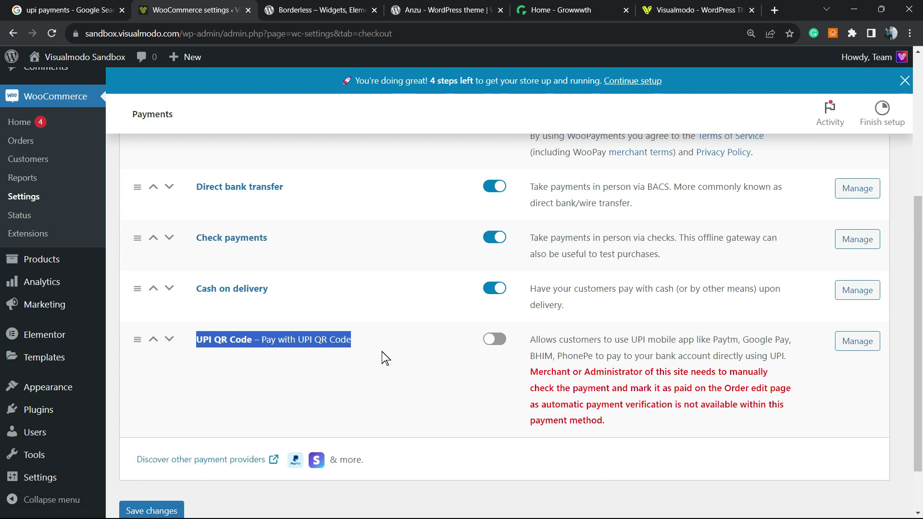
left_click(496, 340)
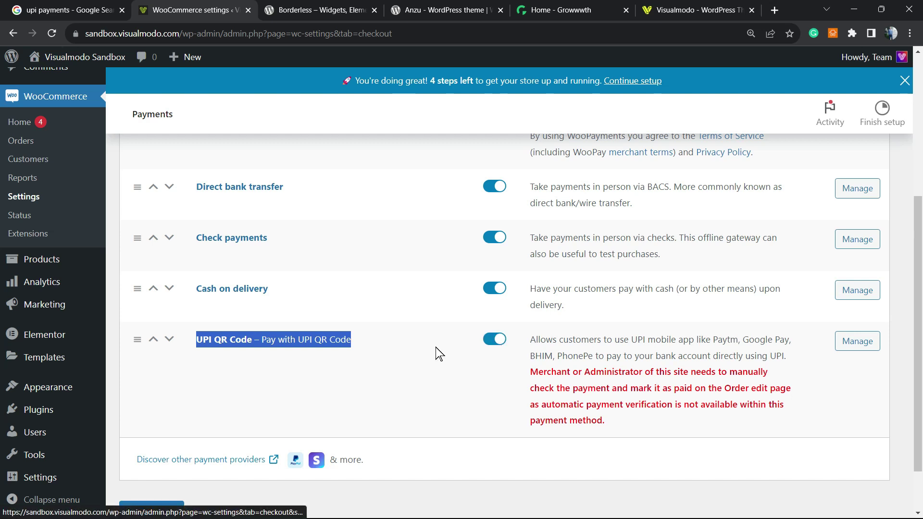
Open the UPI QR Code settings and review the 'Pay with UPI QR Code' gateway title.
left_click(233, 341)
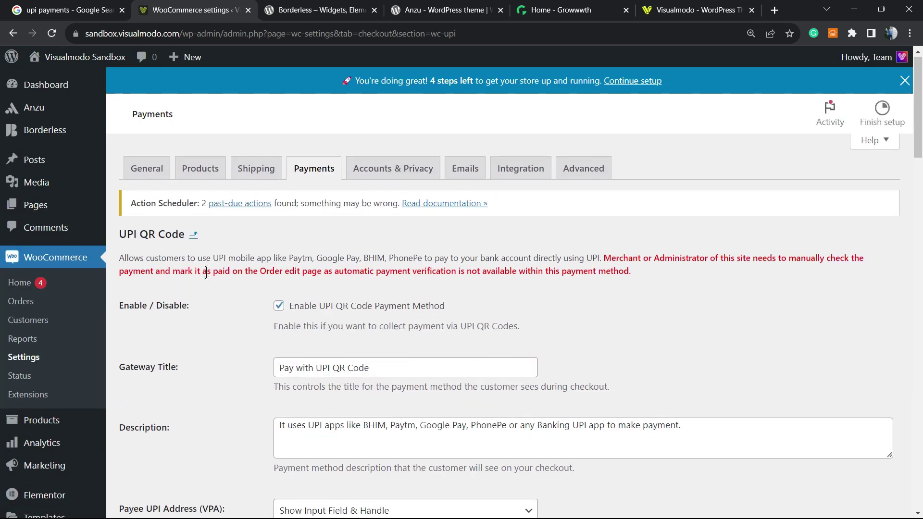
scroll(207, 273, "down", 3)
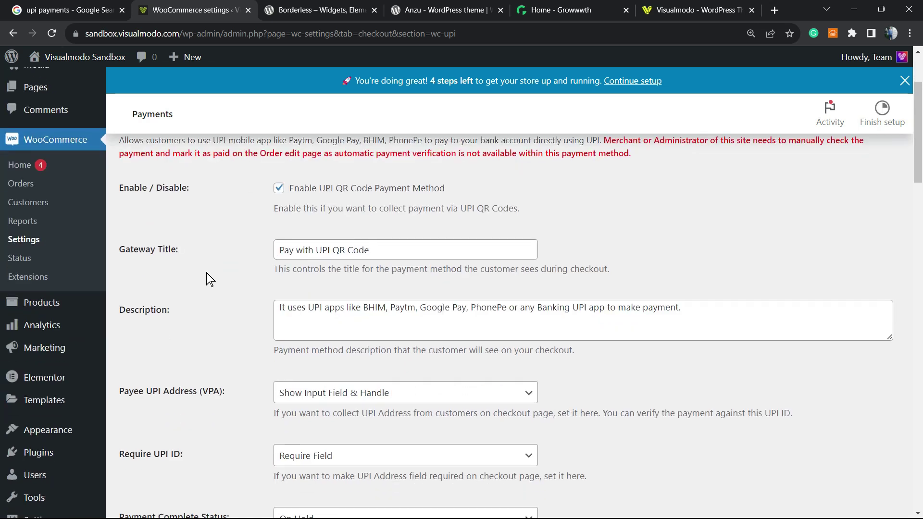
triple_click(299, 261)
left_click(308, 250)
triple_click(308, 250)
scroll(304, 247, "down", 3)
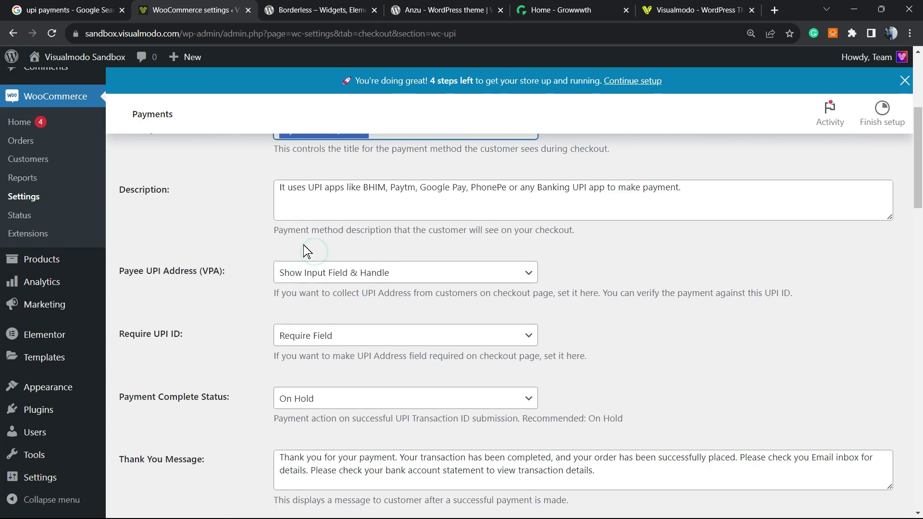
Review the payment description and leave the Payee UPI Address option unchanged.
left_click(302, 188)
triple_click(302, 188)
left_click(302, 188)
triple_click(302, 188)
left_click(325, 278)
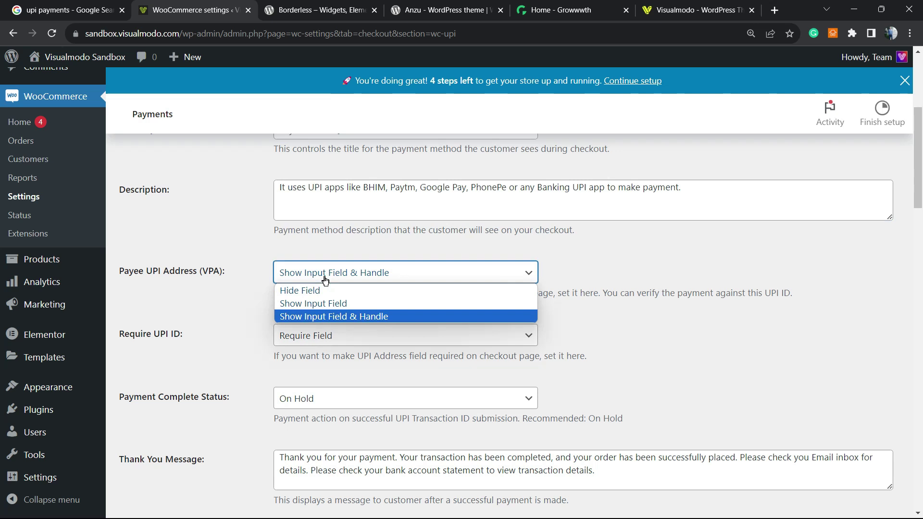
left_click(325, 276)
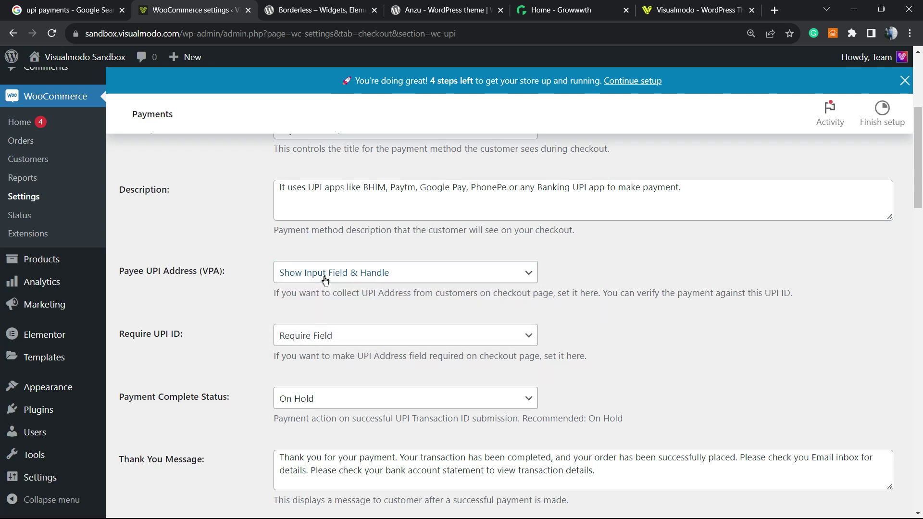
scroll(289, 278, "down", 2)
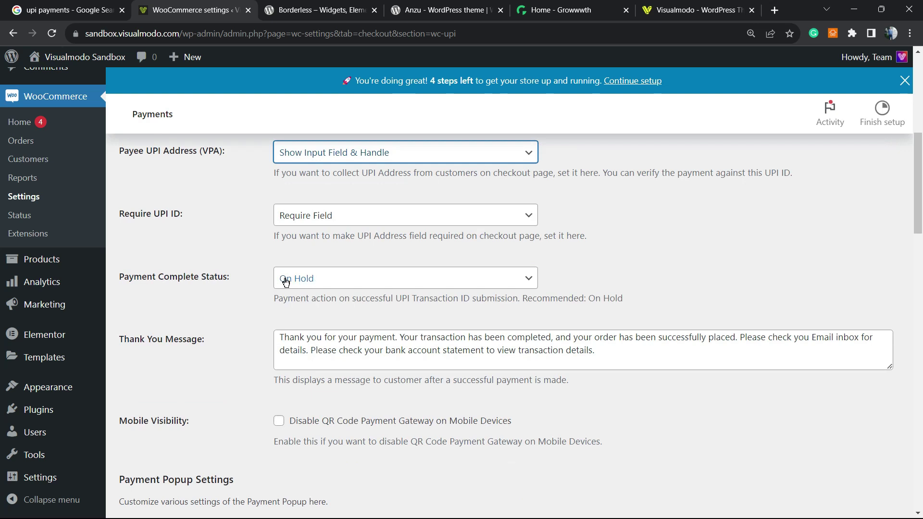
scroll(271, 281, "down", 2)
Review the merchant UPI VPA ID value and its hint.
scroll(237, 266, "down", 2)
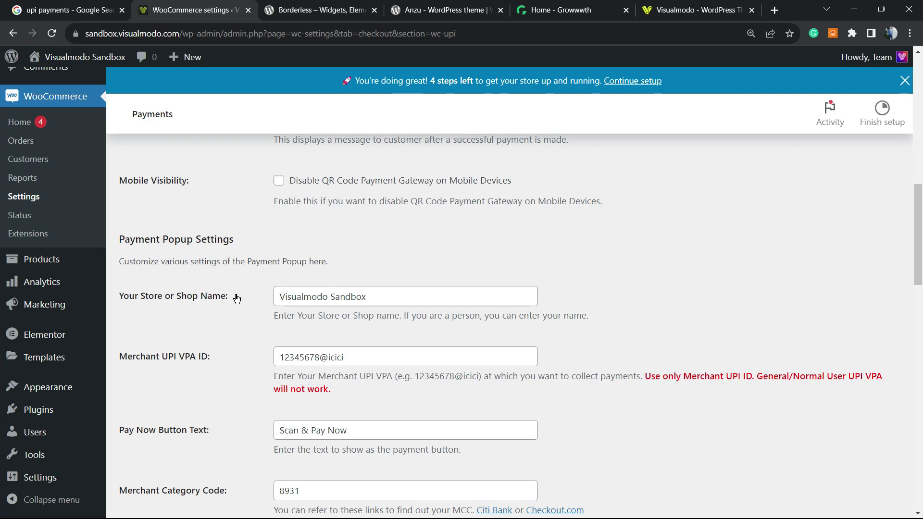
scroll(226, 291, "down", 2)
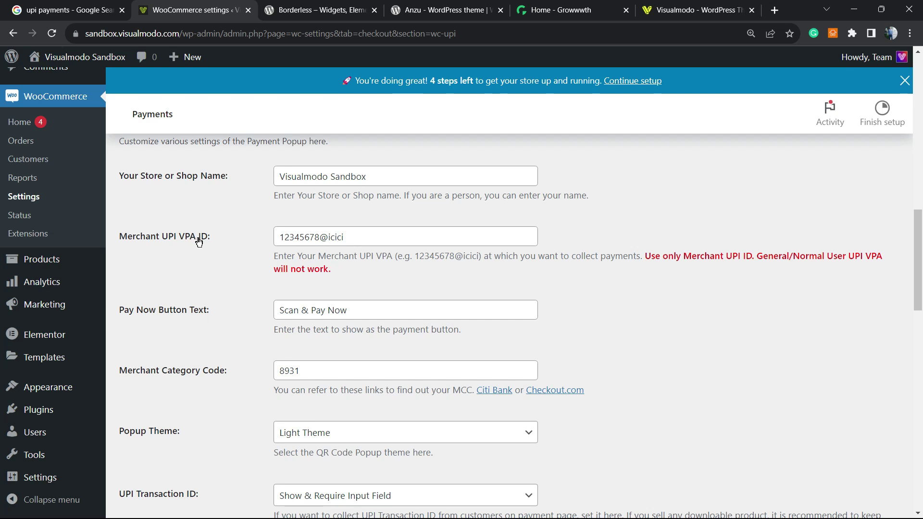
triple_click(300, 242)
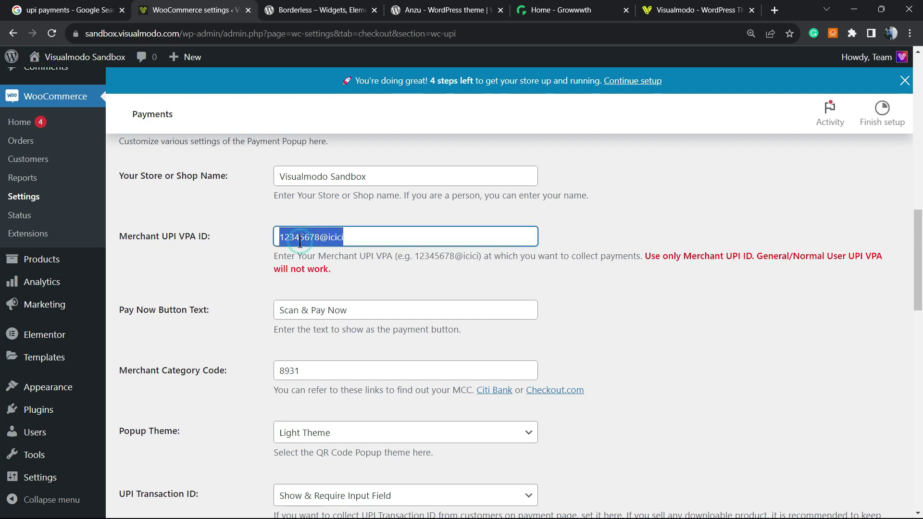
triple_click(348, 242)
triple_click(416, 248)
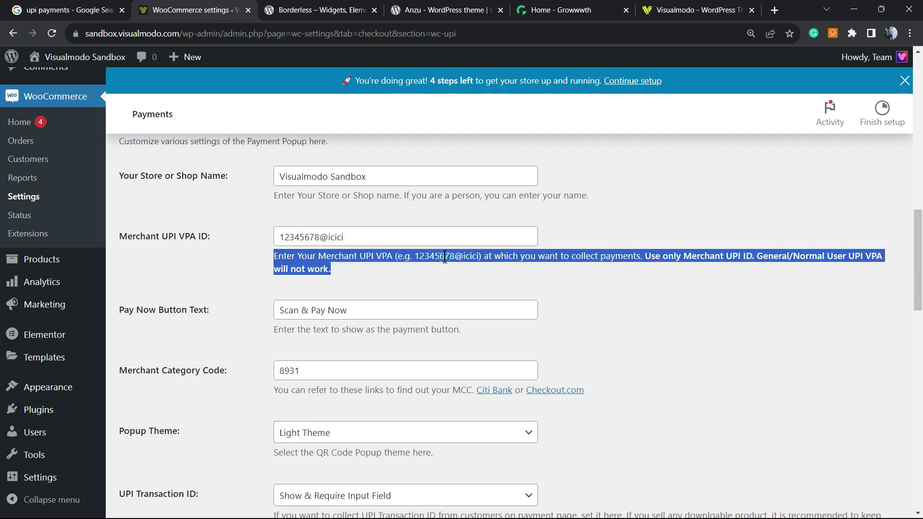
triple_click(379, 243)
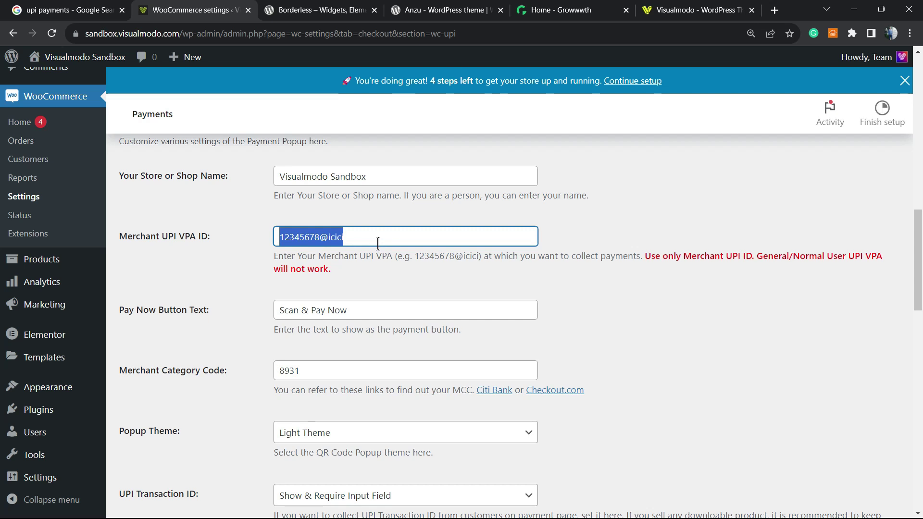
Check the Popup Theme choices and set UPI Transaction ID to 'Show & Require Input Field'.
scroll(309, 300, "down", 3)
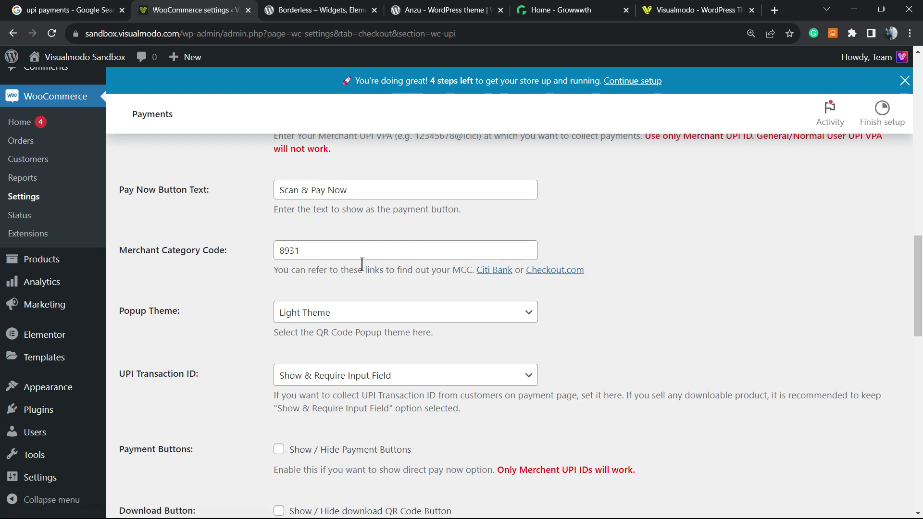
left_click(337, 313)
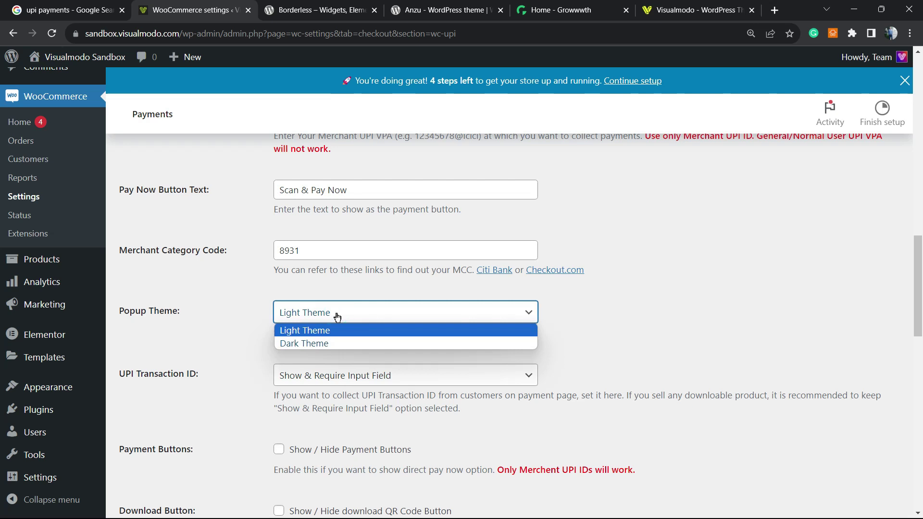
left_click(215, 273)
scroll(268, 278, "down", 2)
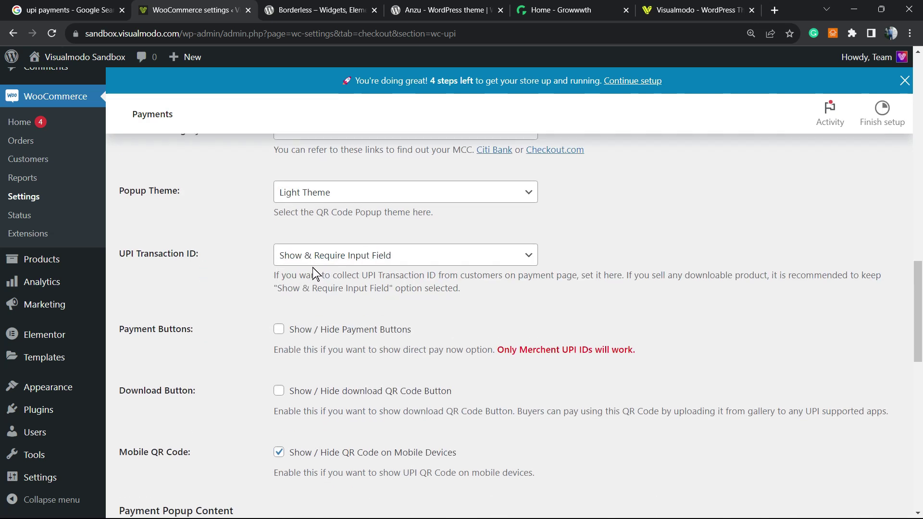
left_click(308, 261)
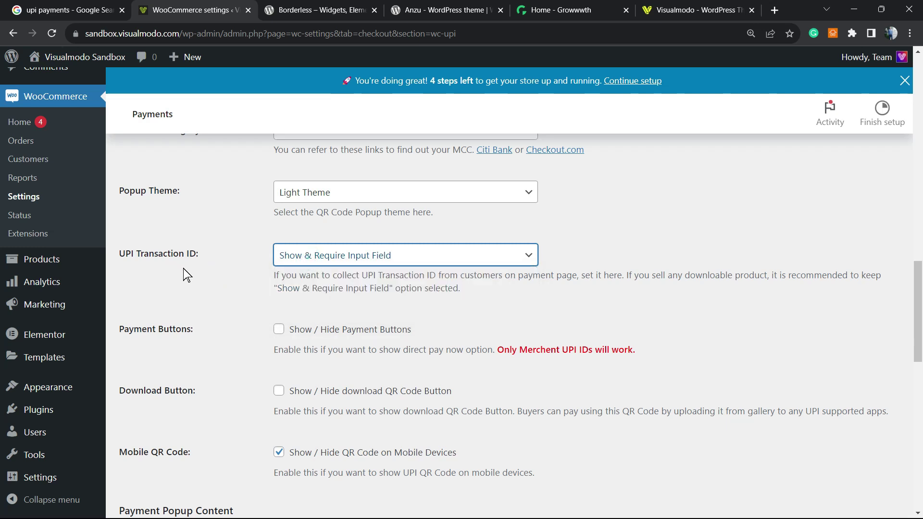
Scroll through the remaining UPI gateway options down to Save changes.
scroll(186, 270, "down", 5)
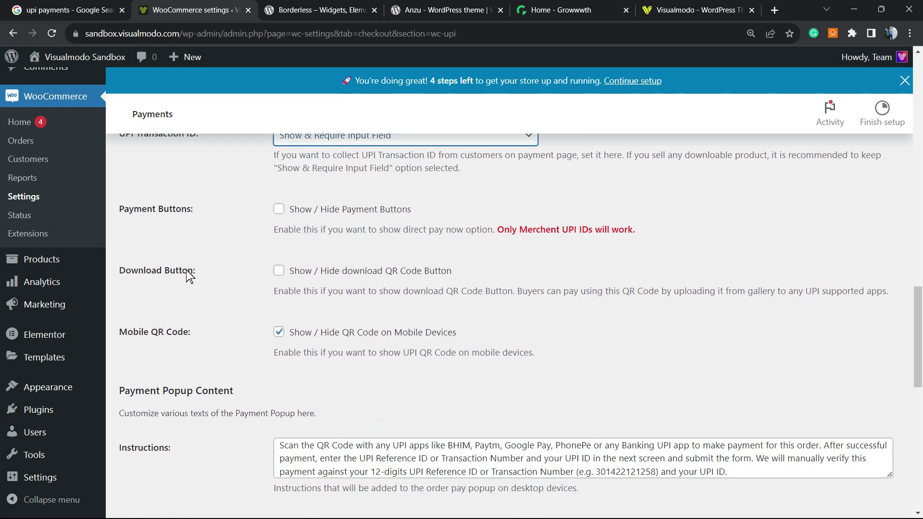
scroll(209, 251, "down", 3)
scroll(209, 252, "down", 2)
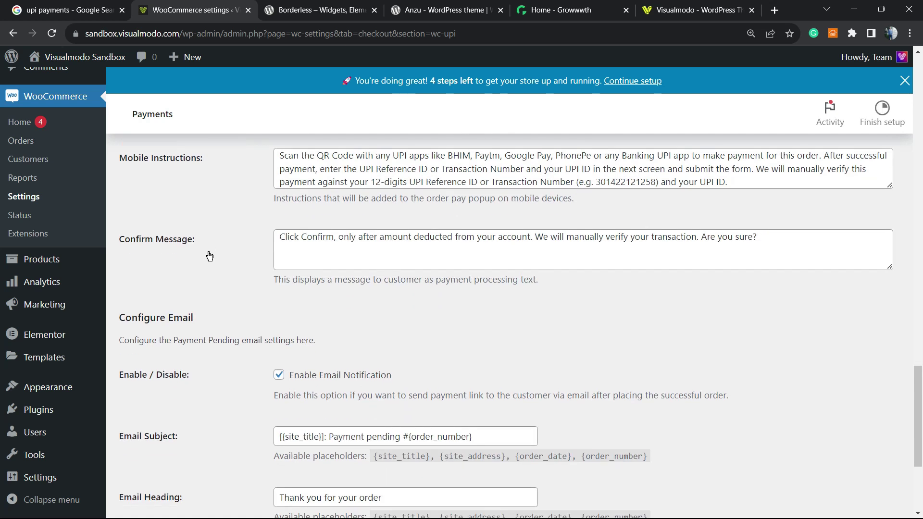
scroll(209, 252, "down", 3)
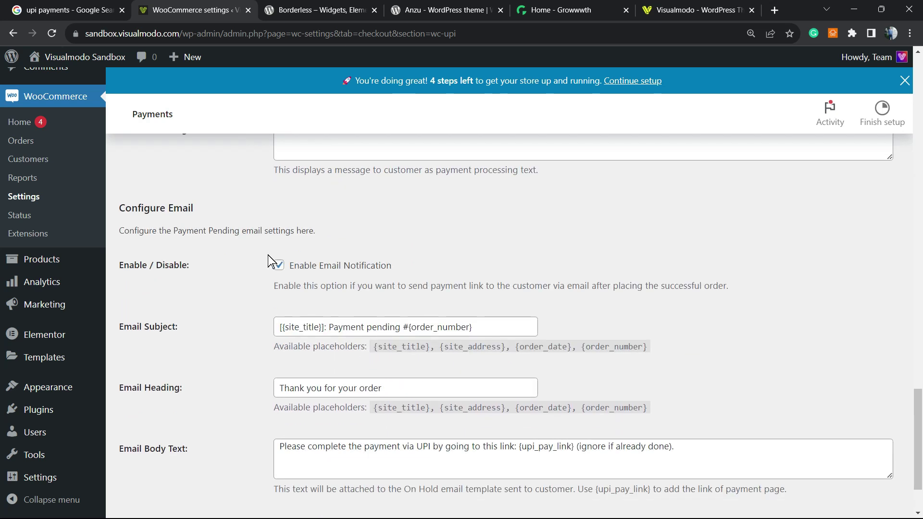
scroll(247, 265, "down", 2)
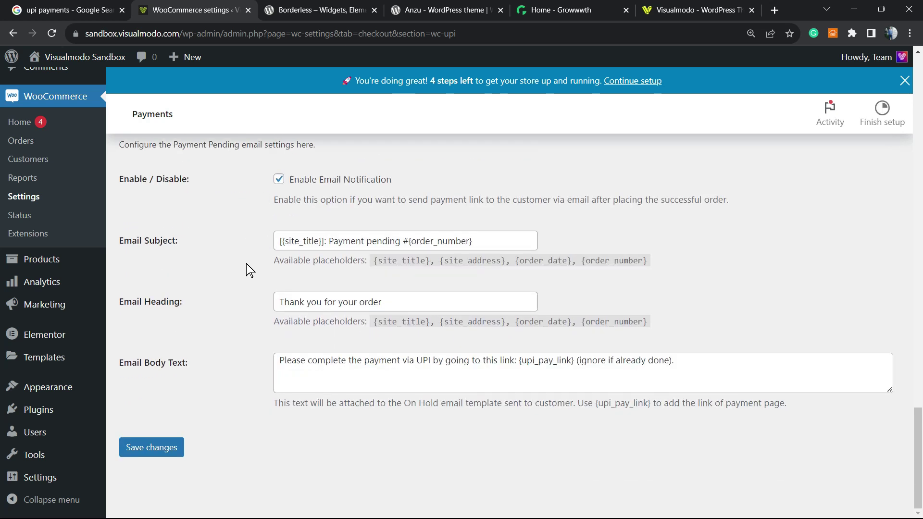
scroll(243, 279, "up", 4)
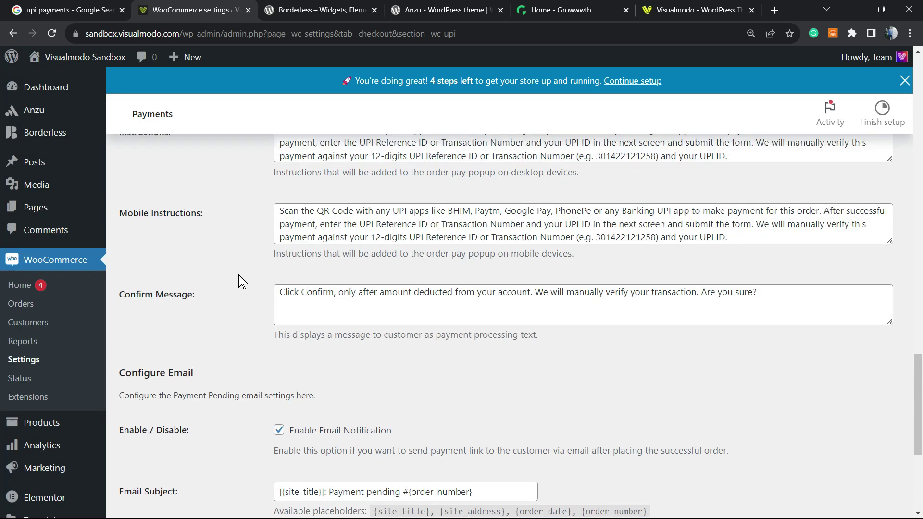
scroll(238, 276, "up", 3)
scroll(237, 277, "down", 2)
scroll(234, 286, "down", 5)
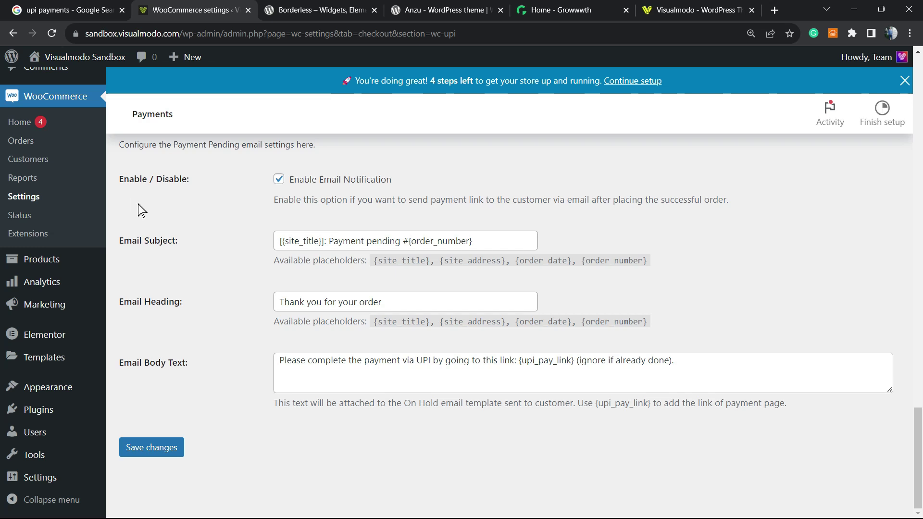
scroll(192, 255, "up", 10)
scroll(197, 262, "up", 5)
scroll(197, 263, "up", 5)
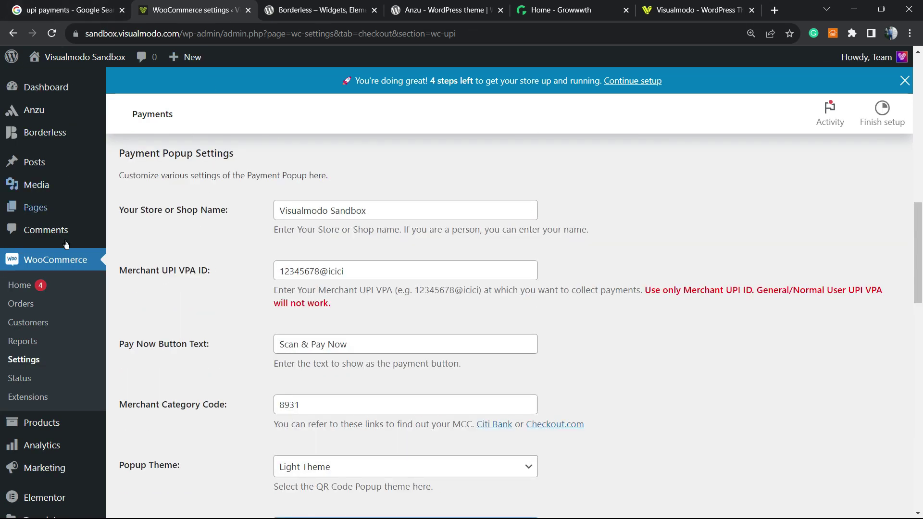
scroll(144, 303, "up", 5)
scroll(126, 294, "down", 2)
Add the ₹10.00 Test product to the cart from its storefront page and view the cart.
left_click(64, 314)
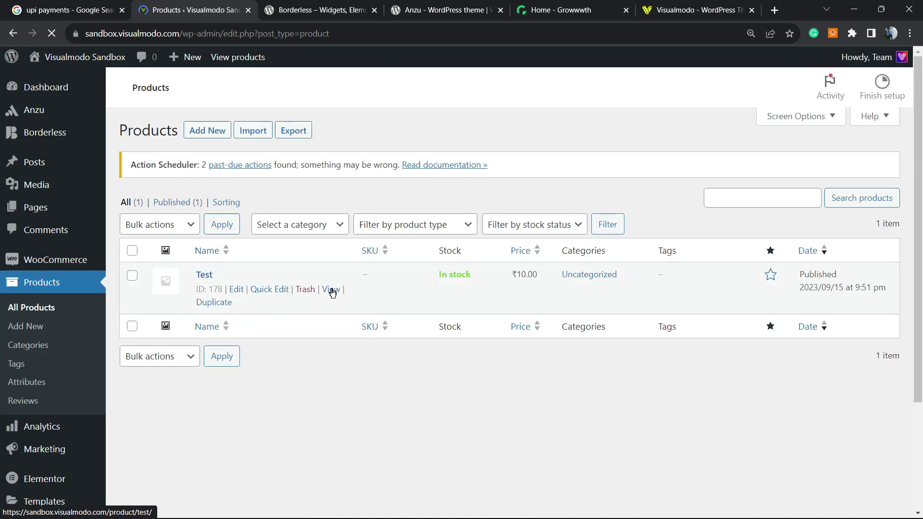
left_click(331, 290)
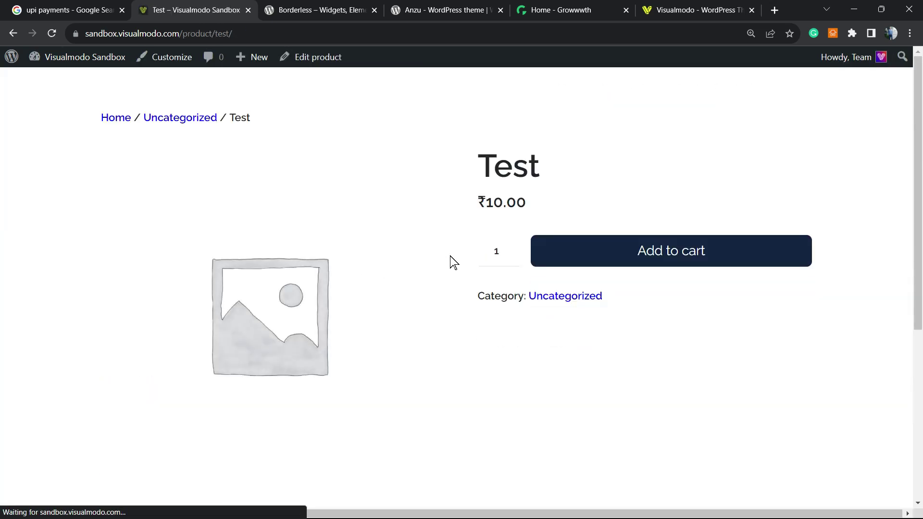
left_click(623, 258)
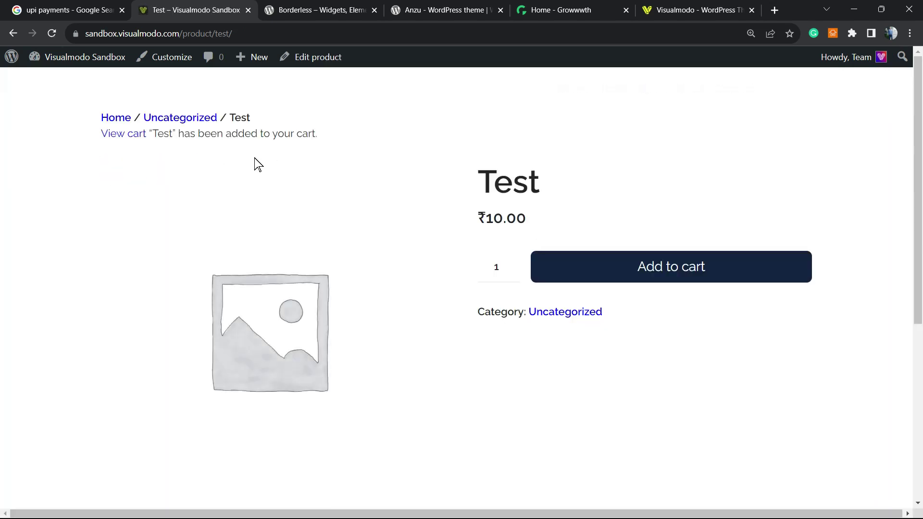
left_click(131, 134)
Proceed to checkout and select the 'Pay with UPI QR Code' payment method.
scroll(641, 326, "down", 1)
left_click(642, 297)
scroll(269, 230, "down", 5)
scroll(268, 224, "down", 4)
scroll(268, 224, "down", 5)
scroll(268, 224, "down", 3)
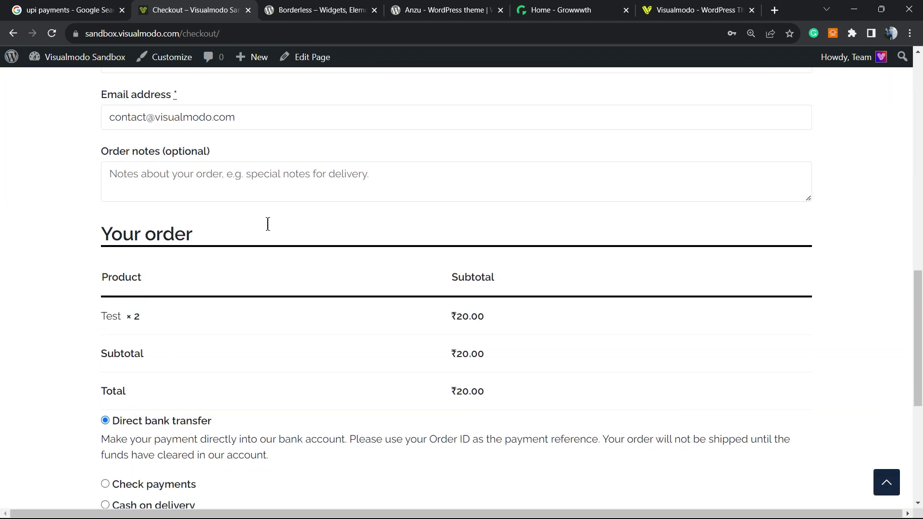
scroll(268, 222, "down", 2)
scroll(268, 222, "down", 3)
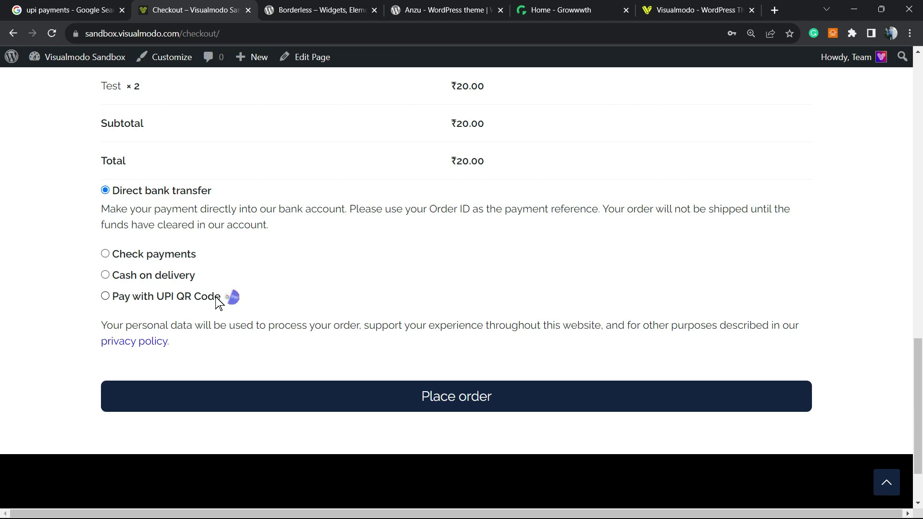
left_click(194, 296)
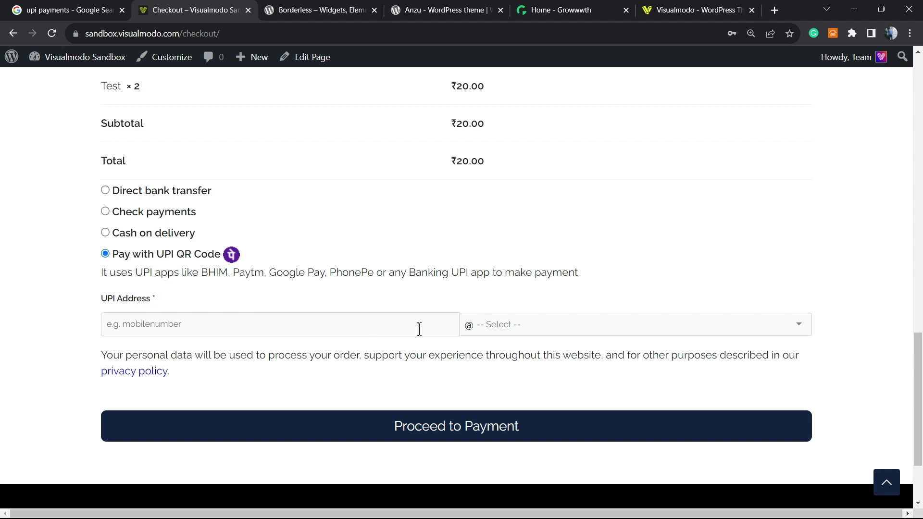
Browse the UPI bank handle list and close it without choosing one.
left_click(541, 328)
scroll(544, 380, "down", 3)
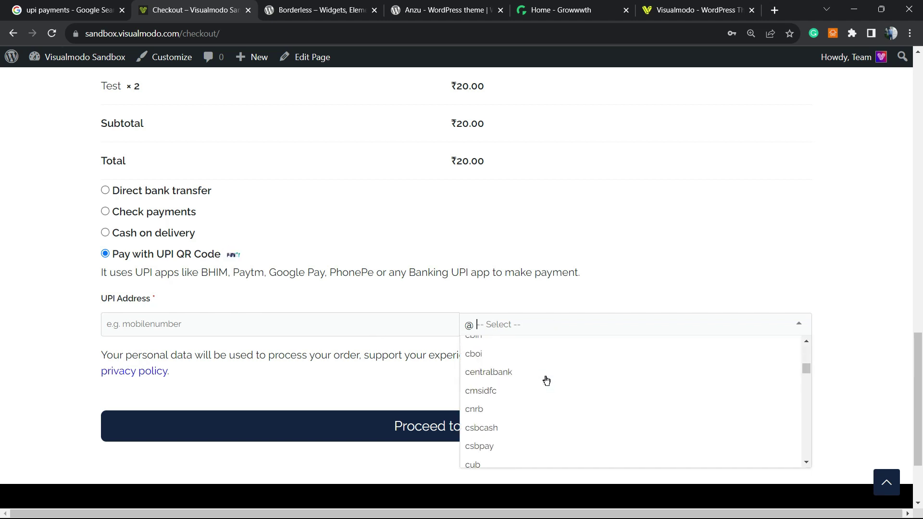
scroll(546, 381, "down", 3)
scroll(546, 381, "down", 5)
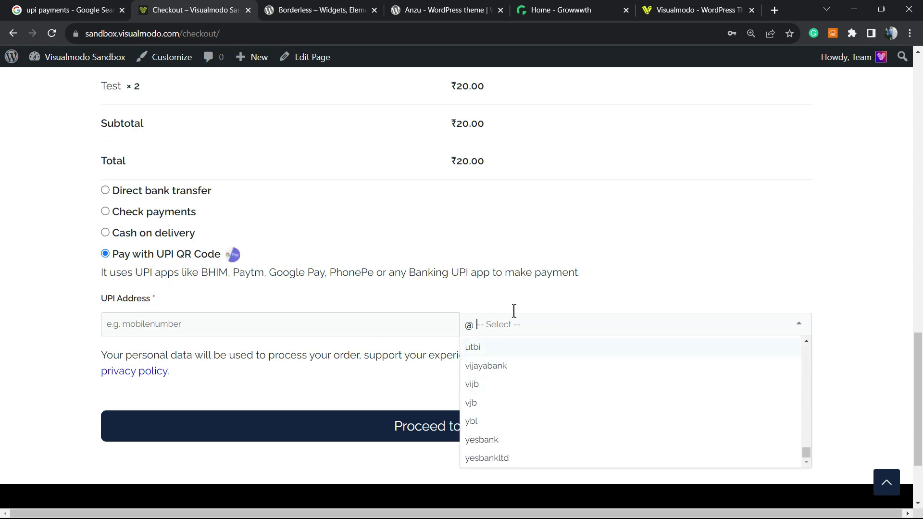
left_click(313, 385)
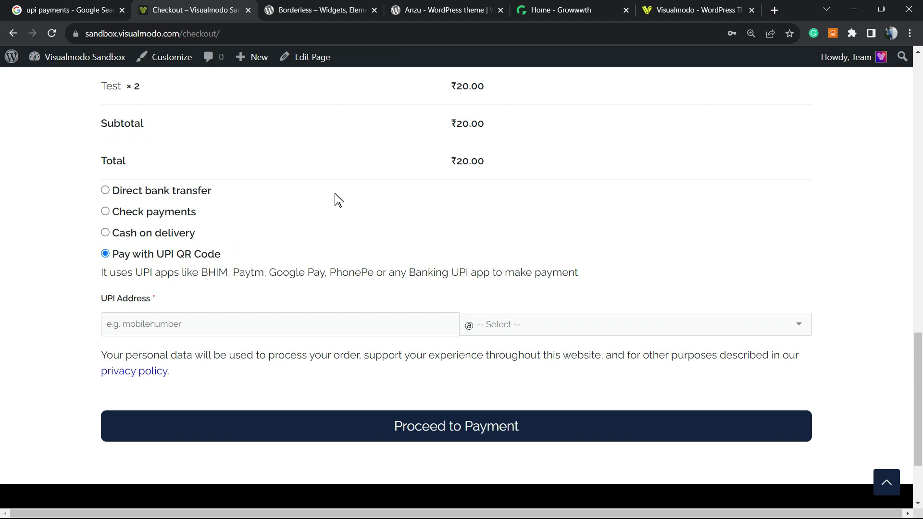
Visit the Borderless and Anzu tabs, selecting each page's title.
left_click(312, 9)
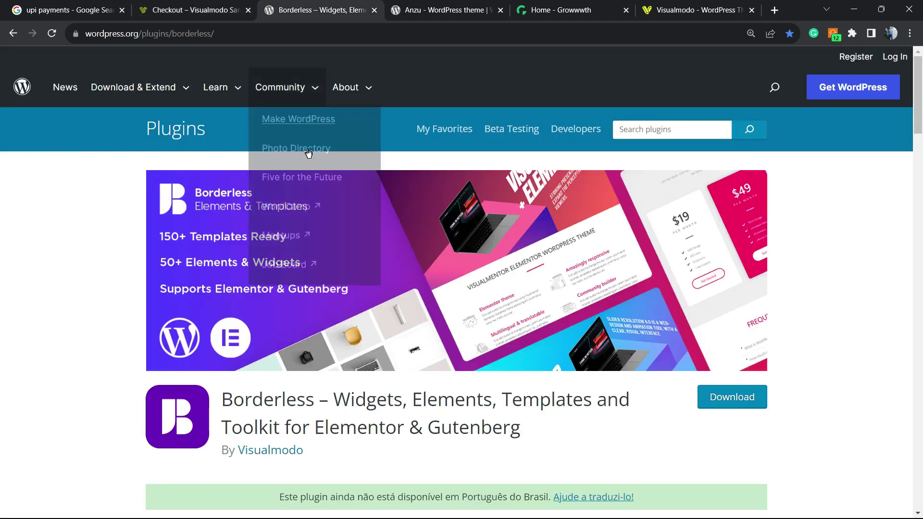
double_click(266, 393)
double_click(267, 393)
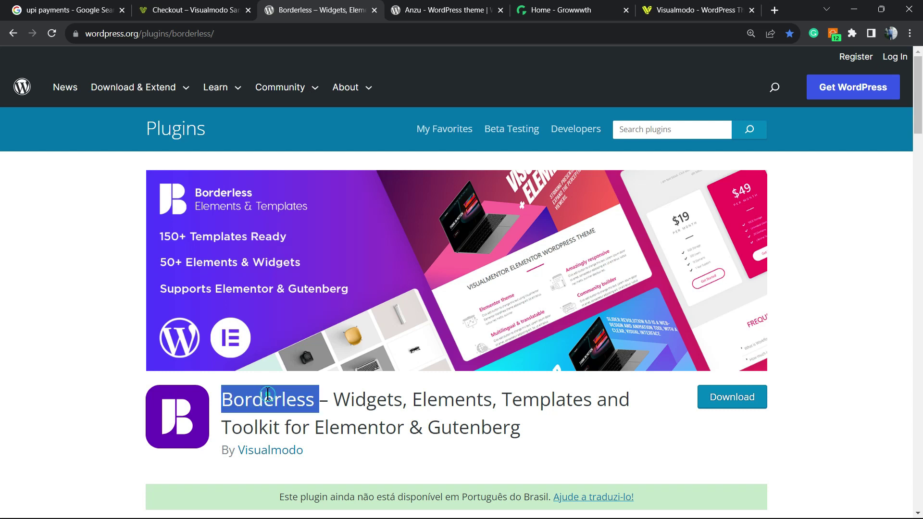
triple_click(268, 394)
left_click(436, 10)
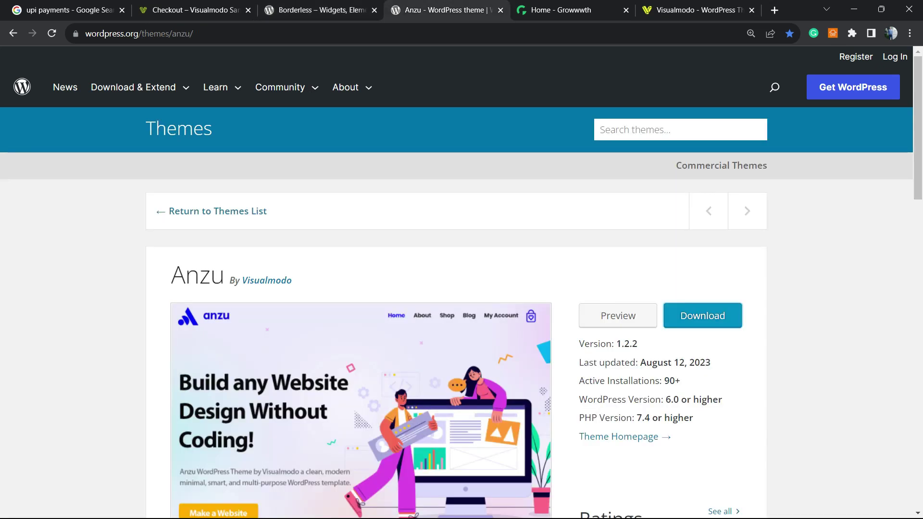
triple_click(212, 270)
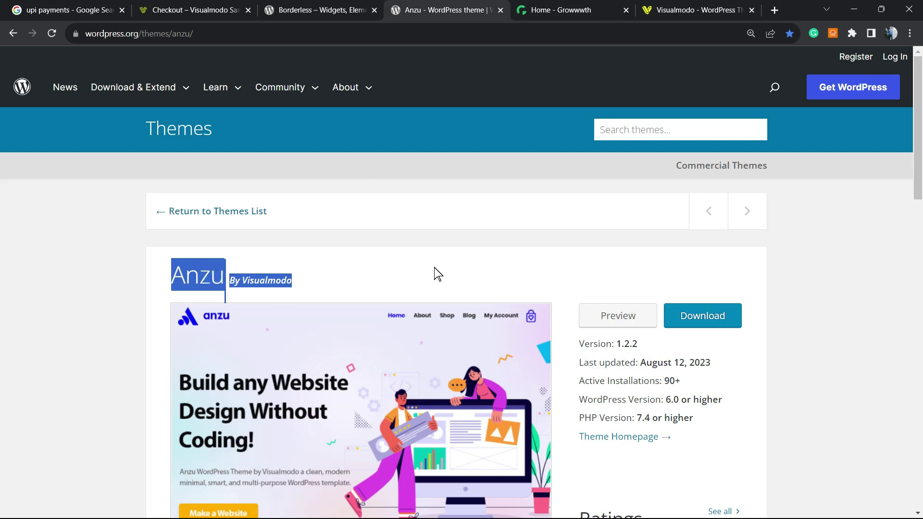
Scroll through the Growwwth page, then switch to the Visualmodo homepage tab.
left_click(560, 10)
left_click(110, 33)
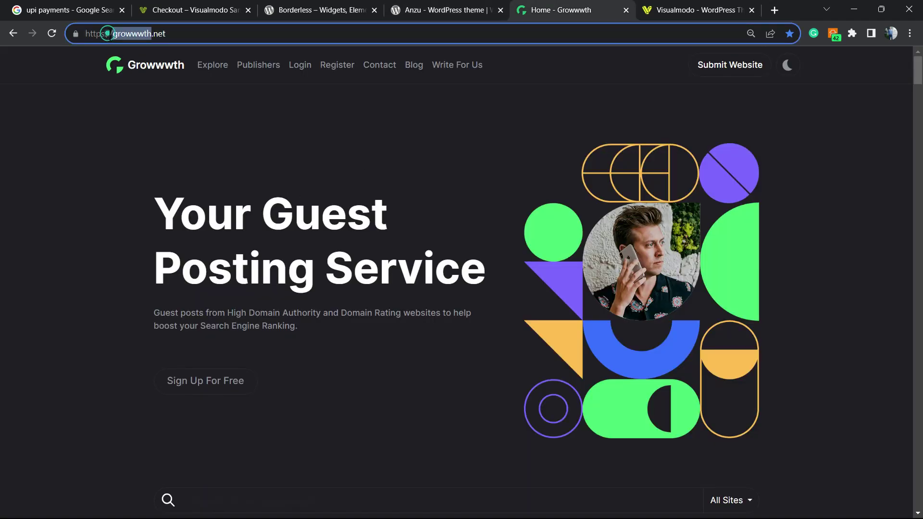
left_click(228, 219)
scroll(229, 219, "down", 5)
scroll(327, 253, "down", 6)
scroll(334, 256, "down", 4)
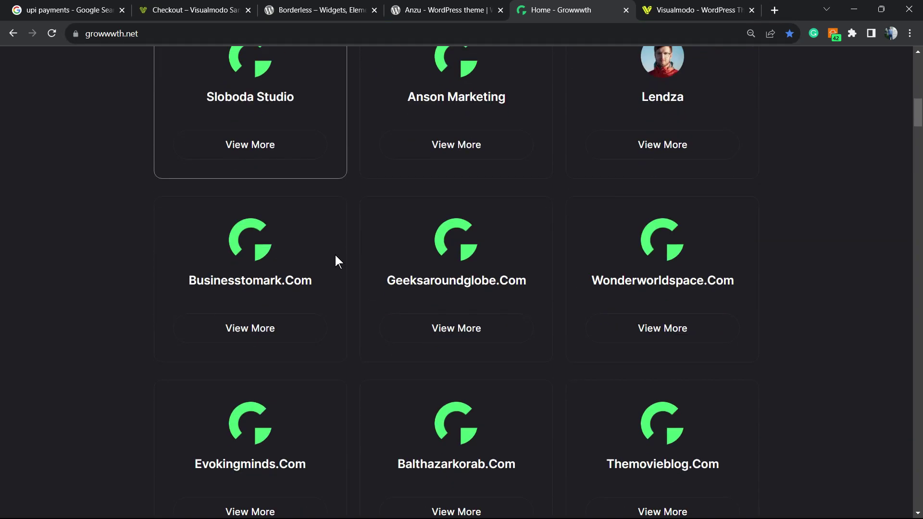
left_click(656, 10)
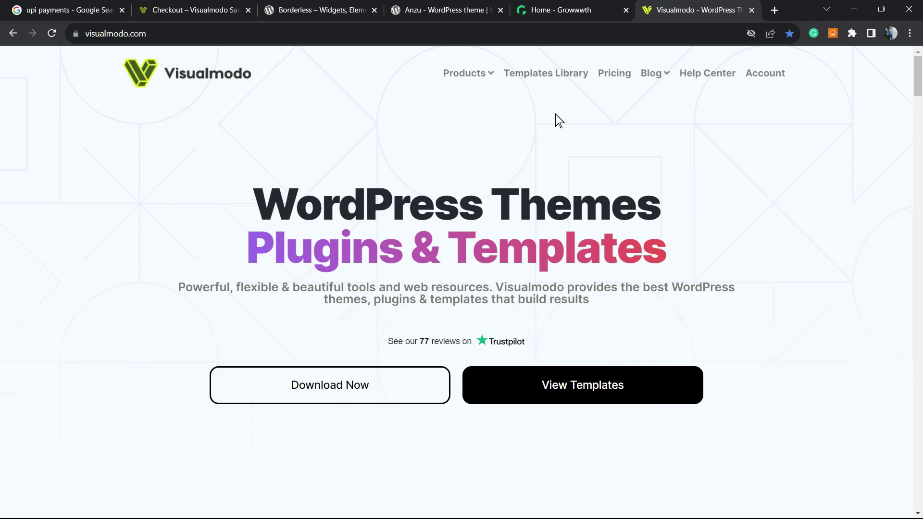
Browse Visualmodo's Templates Library down past designs like Virtual Assistance and Medical Cannabis Dispensary.
left_click(530, 79)
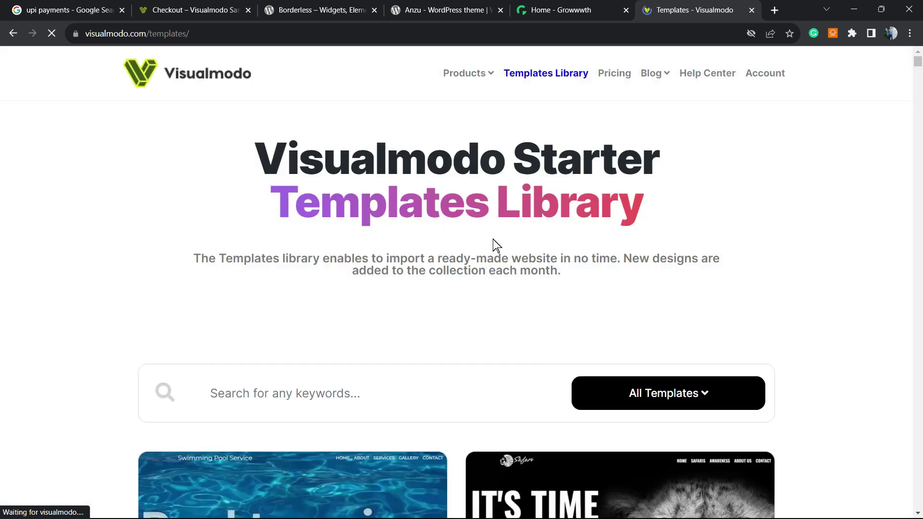
scroll(412, 220, "down", 2)
scroll(457, 251, "down", 5)
scroll(441, 256, "down", 2)
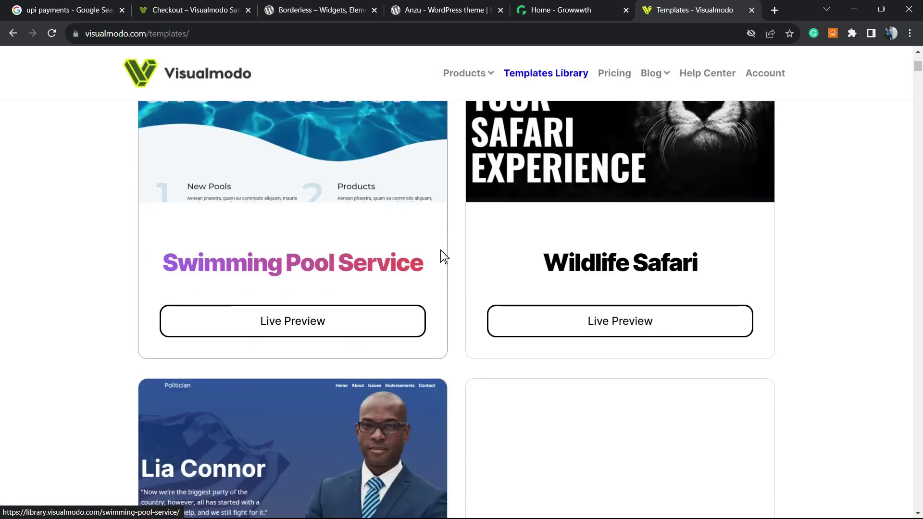
scroll(452, 266, "down", 3)
scroll(458, 272, "down", 4)
scroll(461, 281, "down", 2)
scroll(464, 288, "down", 2)
scroll(465, 288, "down", 6)
scroll(465, 288, "down", 9)
scroll(465, 288, "down", 5)
scroll(465, 287, "down", 6)
scroll(465, 287, "down", 10)
scroll(464, 287, "down", 11)
scroll(465, 287, "down", 15)
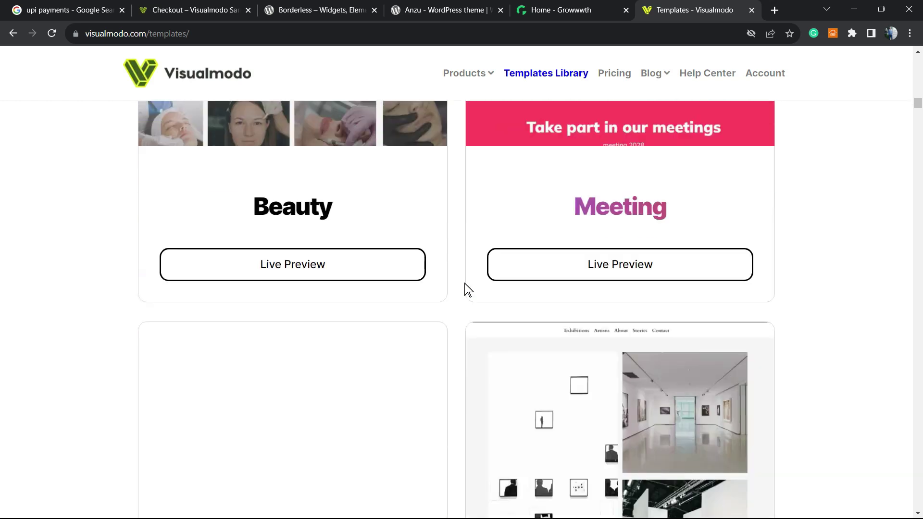
scroll(464, 289, "down", 7)
scroll(464, 287, "down", 5)
scroll(464, 287, "down", 7)
scroll(465, 287, "down", 4)
scroll(465, 288, "down", 8)
scroll(464, 287, "down", 4)
scroll(464, 287, "down", 6)
scroll(465, 287, "down", 9)
scroll(464, 287, "down", 9)
scroll(464, 287, "down", 5)
scroll(464, 287, "down", 5)
scroll(464, 287, "down", 5)
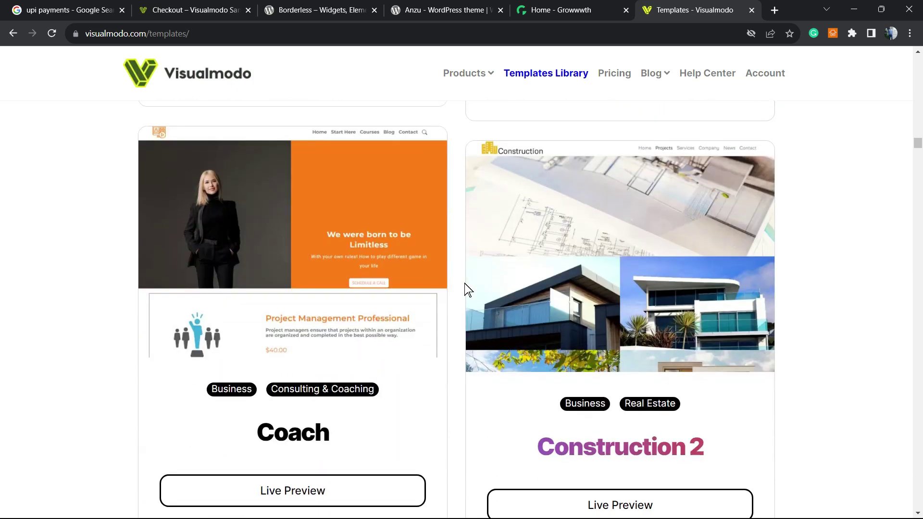
scroll(464, 287, "down", 5)
scroll(464, 287, "down", 5)
scroll(465, 287, "down", 6)
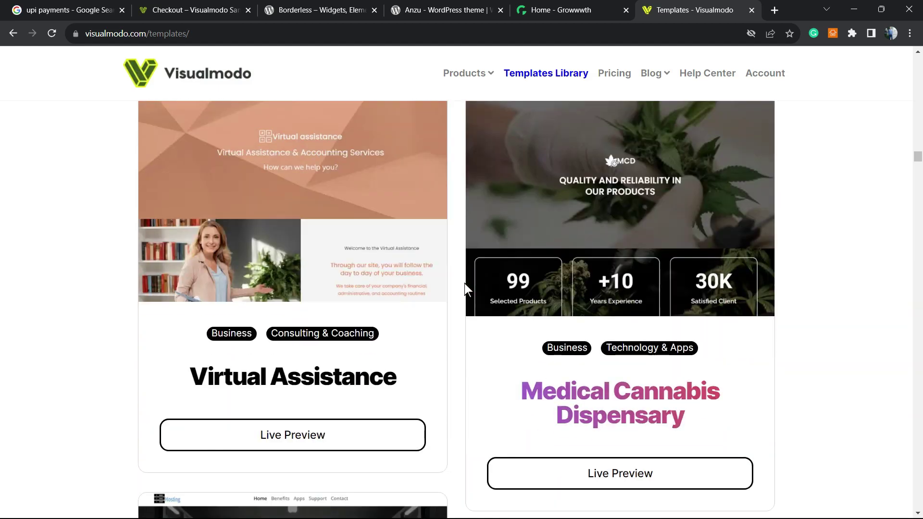